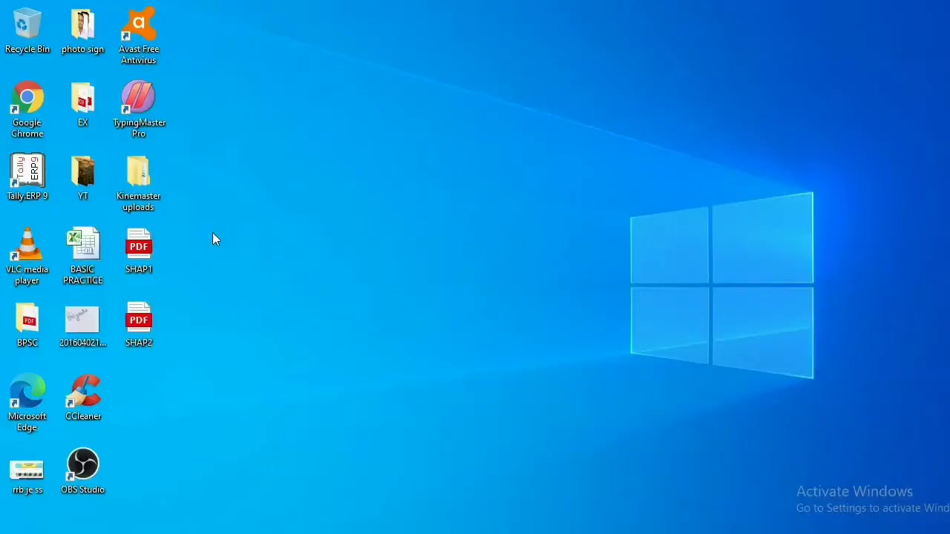
Step: Launch Chrome, load 192.168.1.1 and sign in to the router with the admin username and password
{"action": "double_click", "coordinate": [26, 104]}
{"action": "type", "text": "192"}
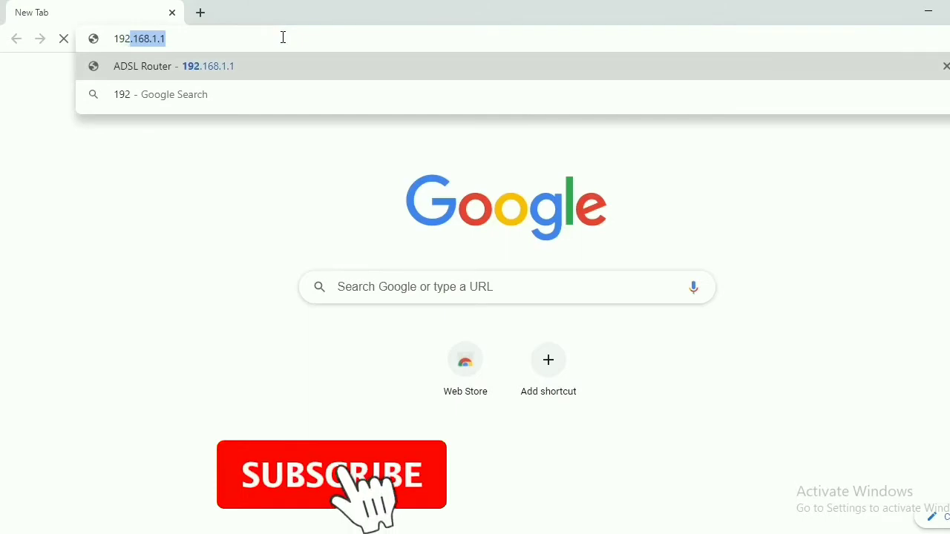
{"action": "type", "text": ".168.1.1"}
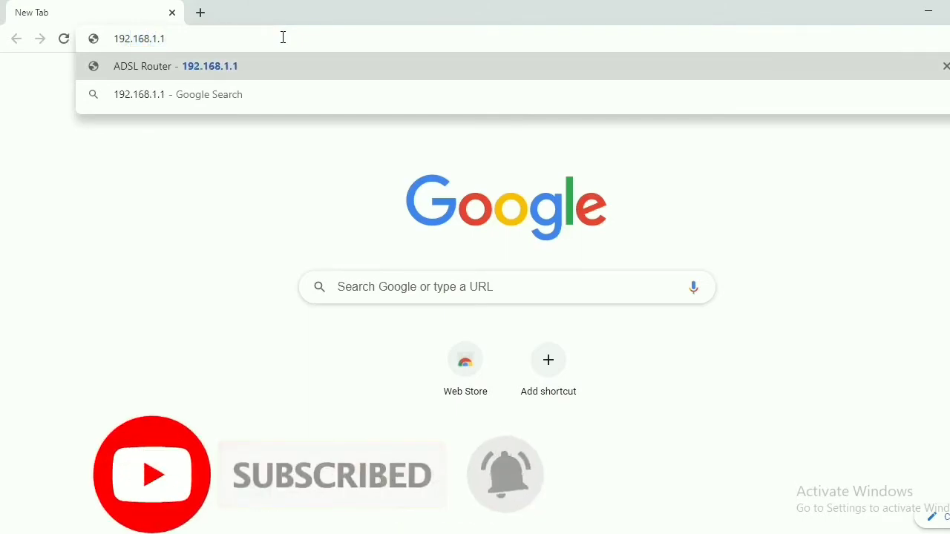
{"action": "key", "text": "Return"}
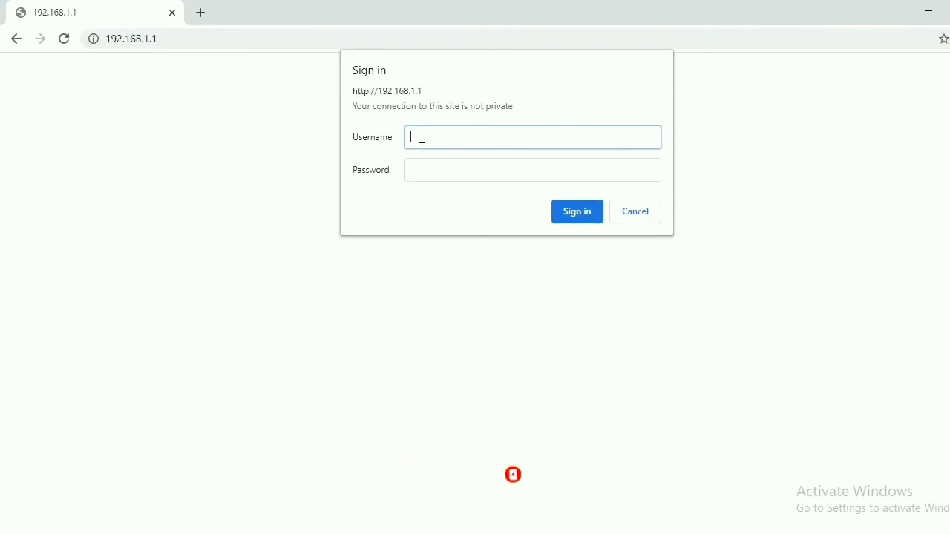
{"action": "key", "text": "Tab"}
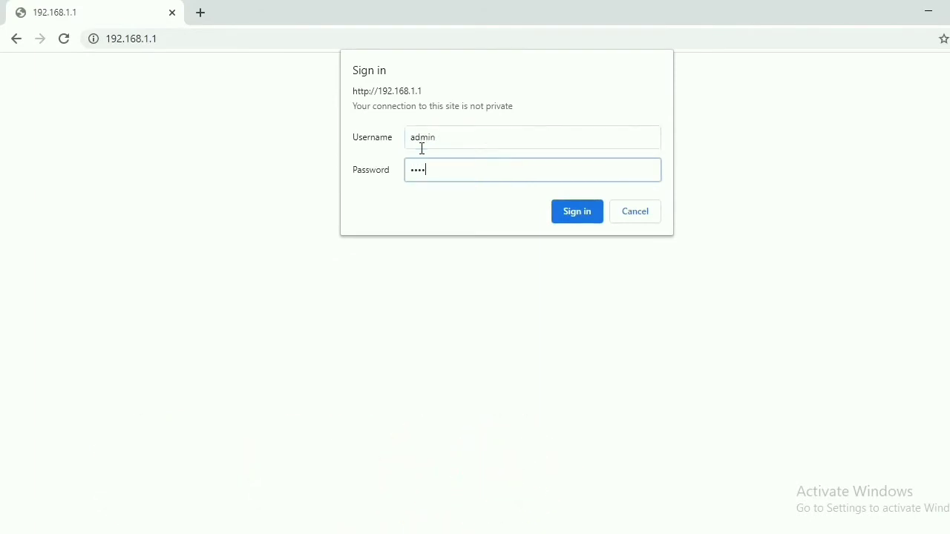
{"action": "left_click", "coordinate": [580, 218]}
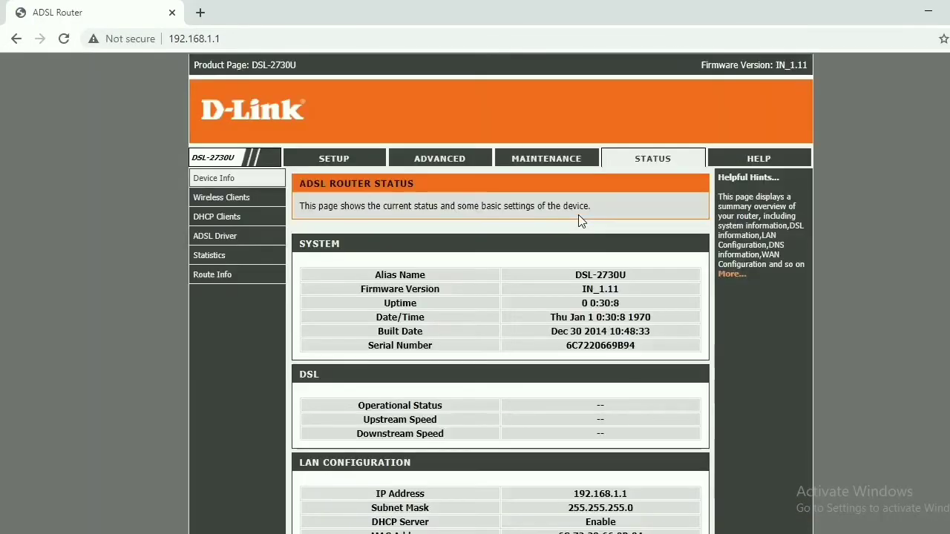
Step: On the Internet Setup page, enter VCI 35 and select PPPoE as the Channel Mode
{"action": "left_click", "coordinate": [331, 161]}
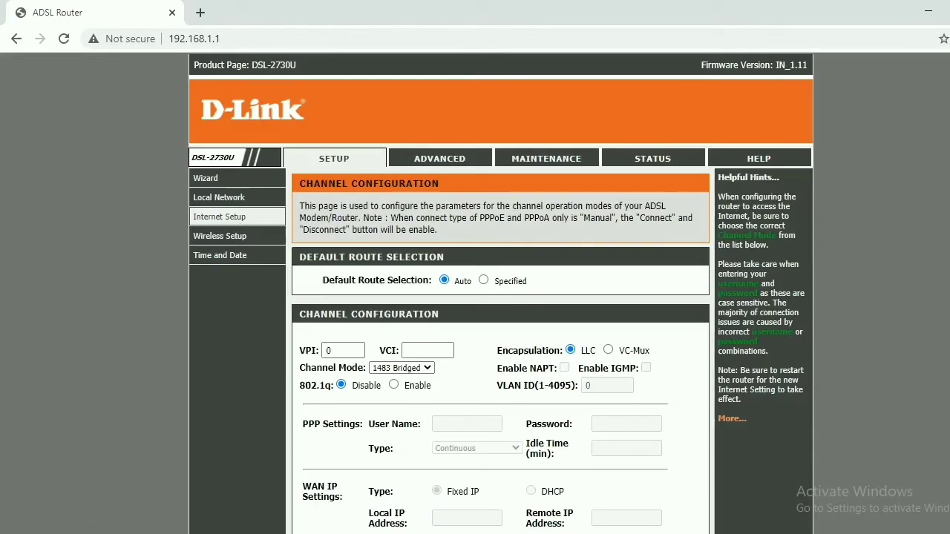
{"action": "scroll", "coordinate": [501, 297], "scroll_direction": "down", "scroll_amount": 4}
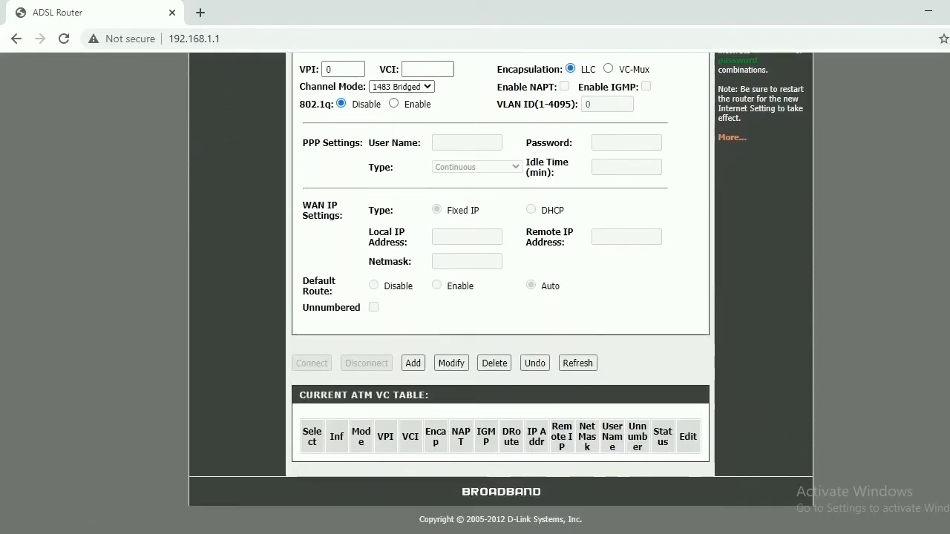
{"action": "scroll", "coordinate": [526, 279], "scroll_direction": "up", "scroll_amount": 4}
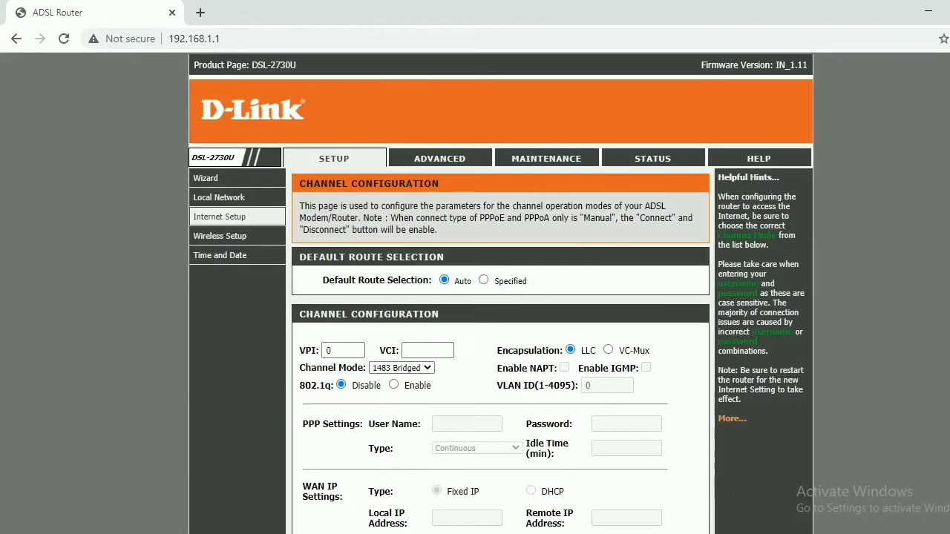
{"action": "left_click", "coordinate": [417, 352]}
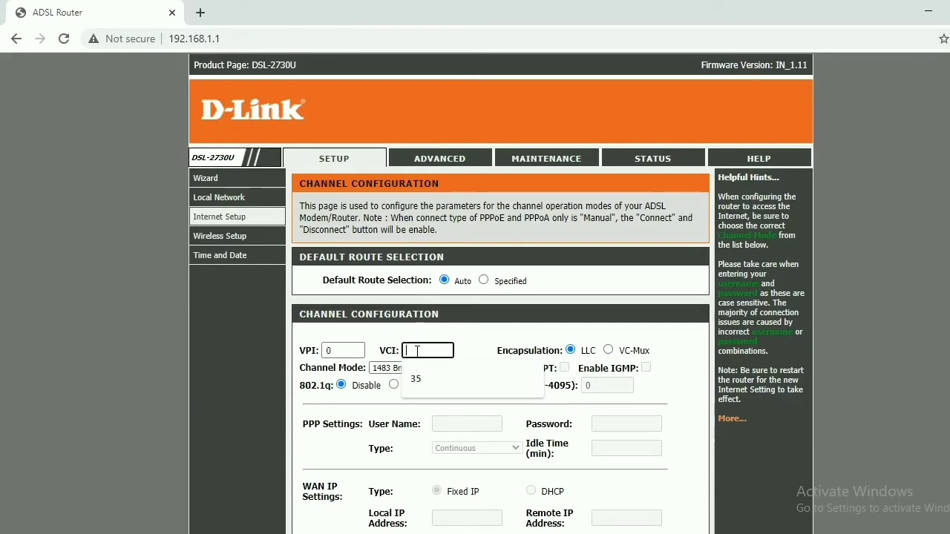
{"action": "type", "text": "35"}
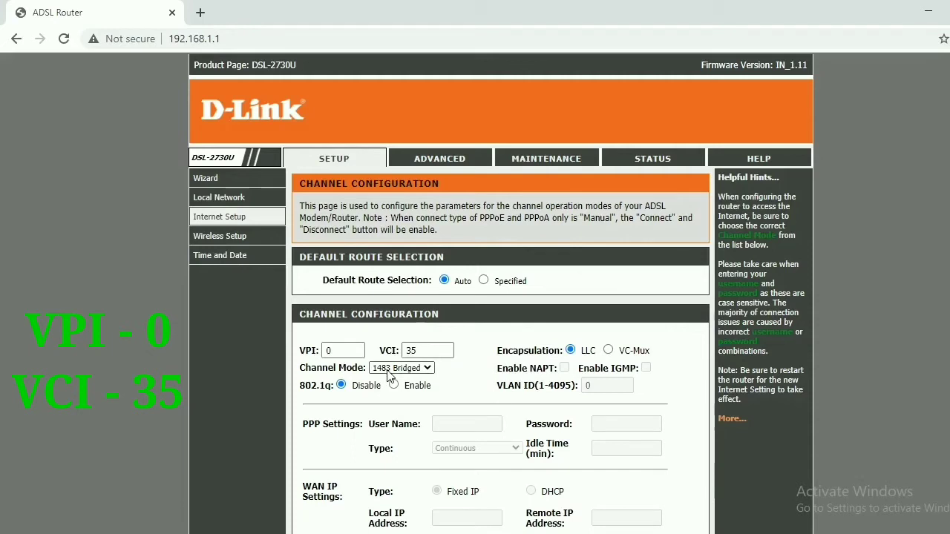
{"action": "left_click", "coordinate": [387, 370]}
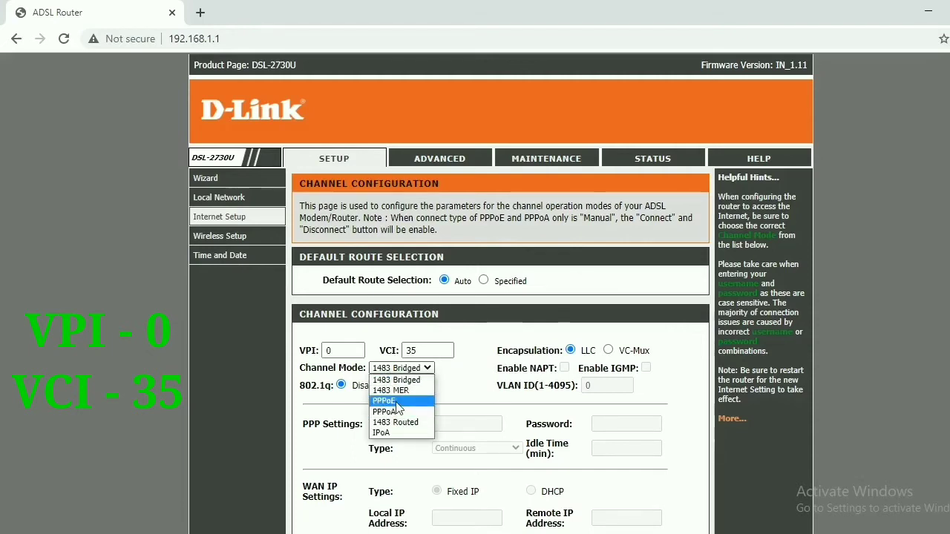
{"action": "left_click", "coordinate": [396, 402]}
{"action": "right_click", "coordinate": [825, 307]}
{"action": "left_click", "coordinate": [819, 300]}
Step: Fill in the ISP account's PPP user name and password, then add the PPPoE channel
{"action": "scroll", "coordinate": [819, 300], "scroll_direction": "down", "scroll_amount": 3}
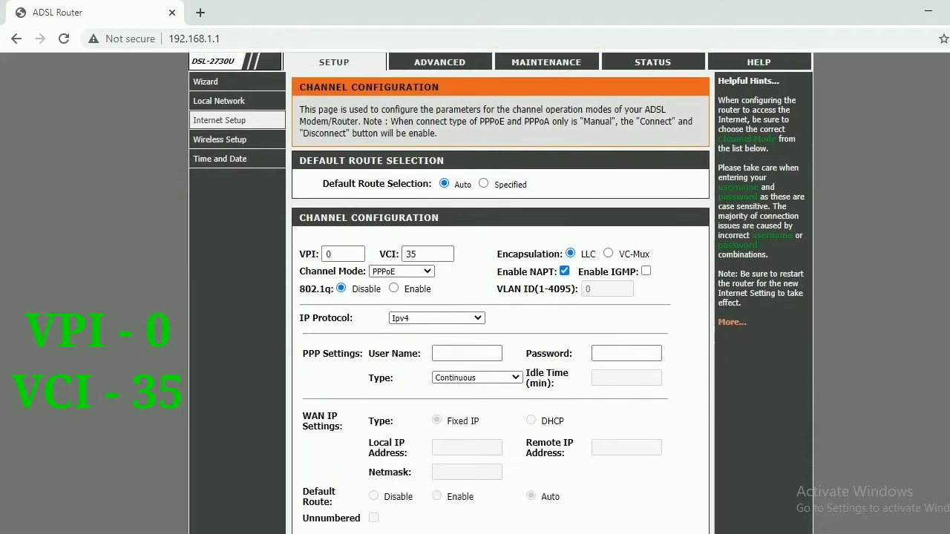
{"action": "left_click", "coordinate": [462, 276]}
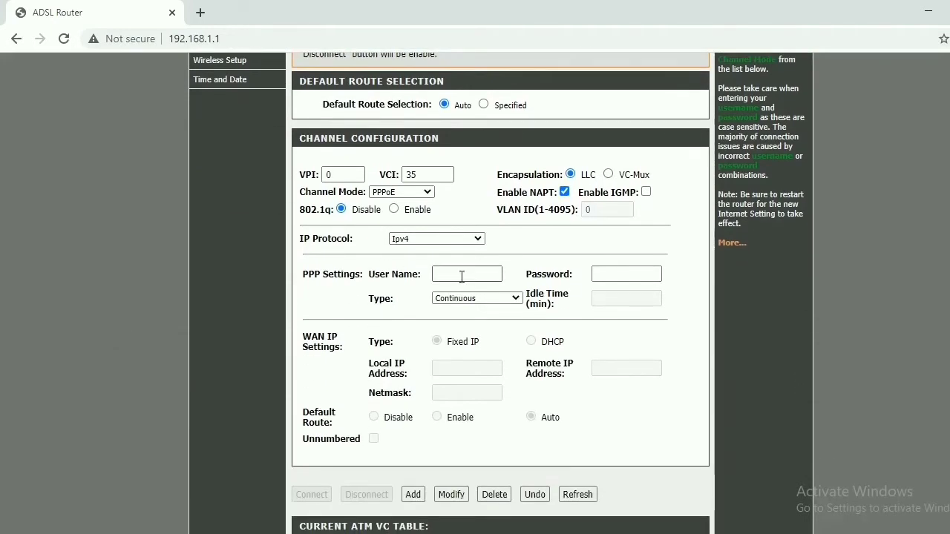
{"action": "left_click", "coordinate": [462, 276]}
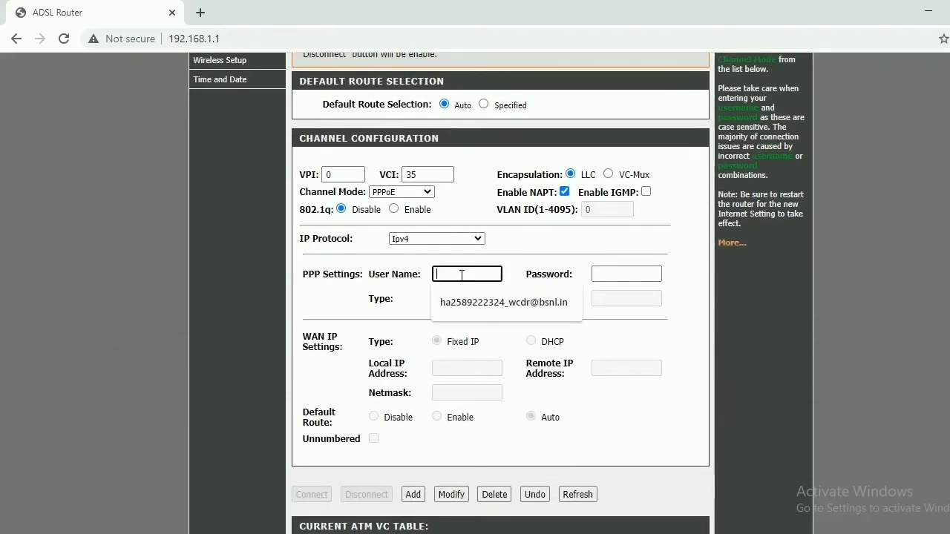
{"action": "left_click", "coordinate": [621, 298]}
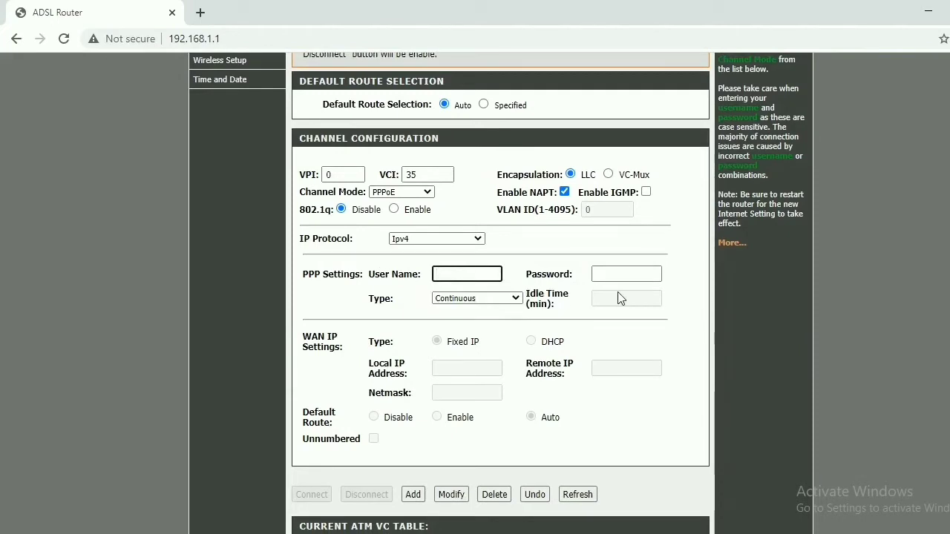
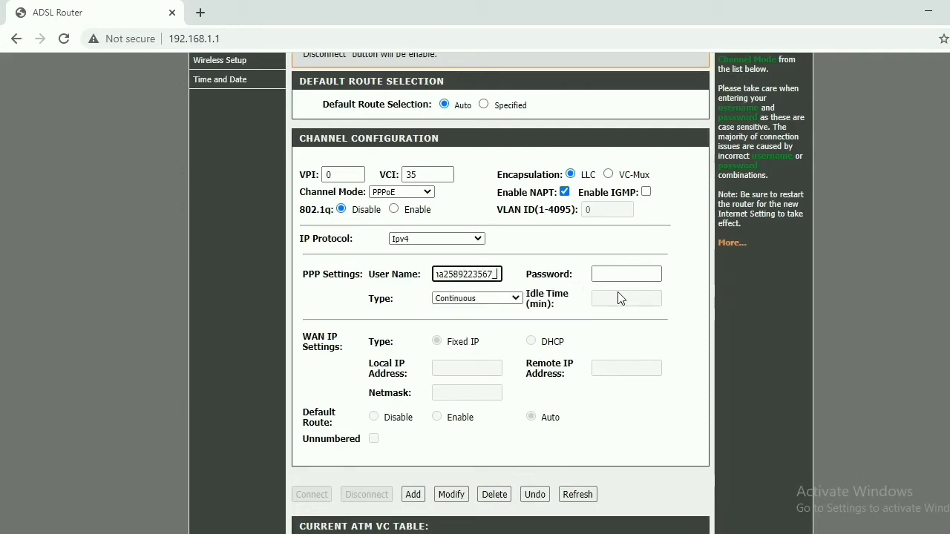
{"action": "left_click", "coordinate": [615, 273]}
{"action": "type", "text": "••••"}
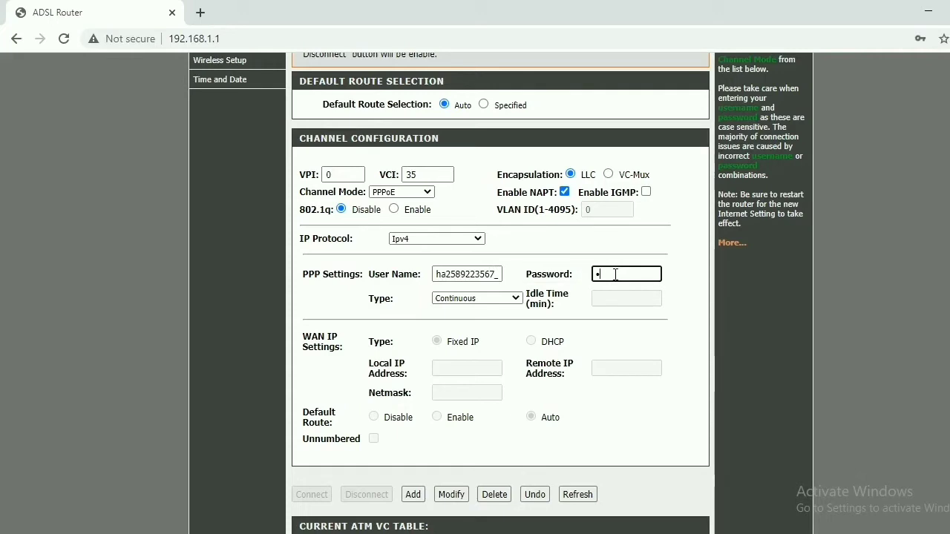
{"action": "type", "text": "••••"}
{"action": "left_click", "coordinate": [648, 357]}
{"action": "scroll", "coordinate": [571, 279], "scroll_direction": "down", "scroll_amount": 2}
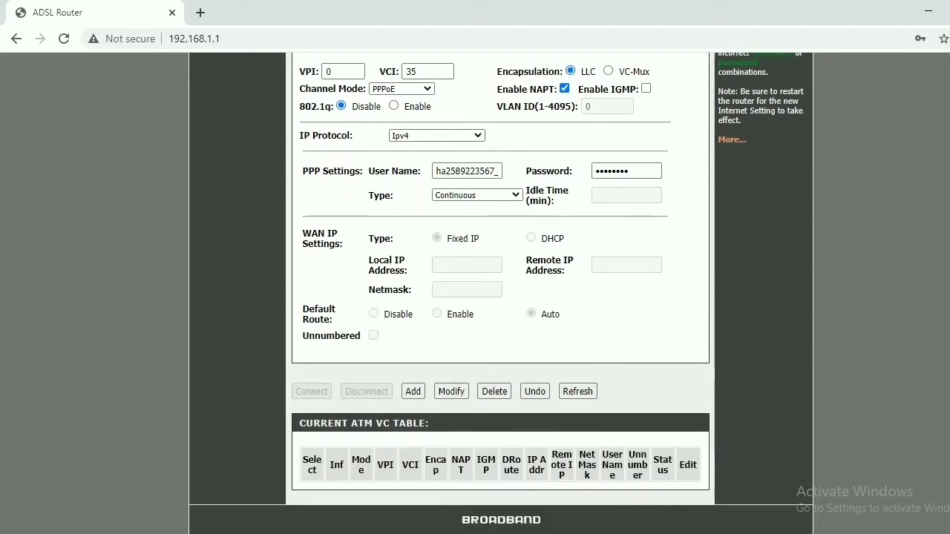
{"action": "left_click", "coordinate": [413, 392]}
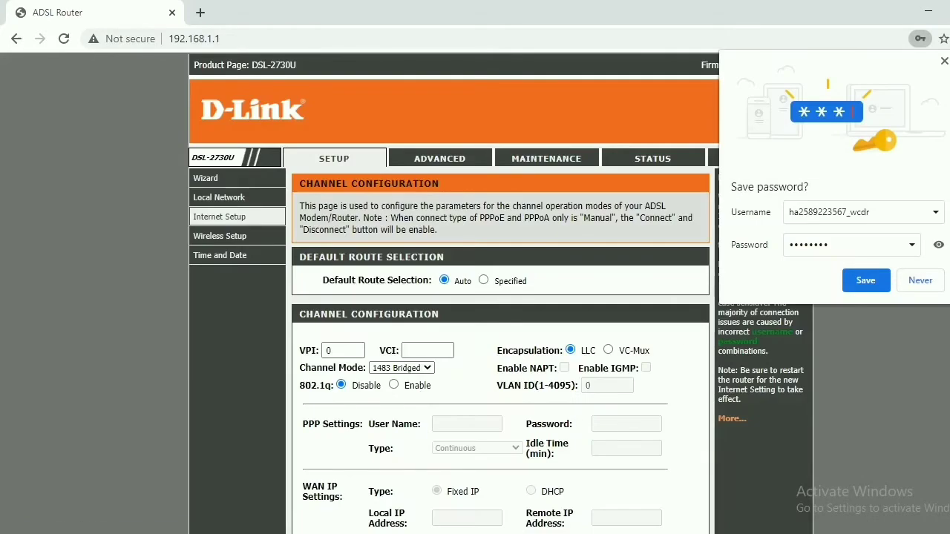
Step: Decline Chrome's offer to save the password and confirm pppoe1 (VPI 0, VCI 35) in the ATM VC table
{"action": "left_click", "coordinate": [920, 281]}
{"action": "scroll", "coordinate": [920, 281], "scroll_direction": "down", "scroll_amount": 4}
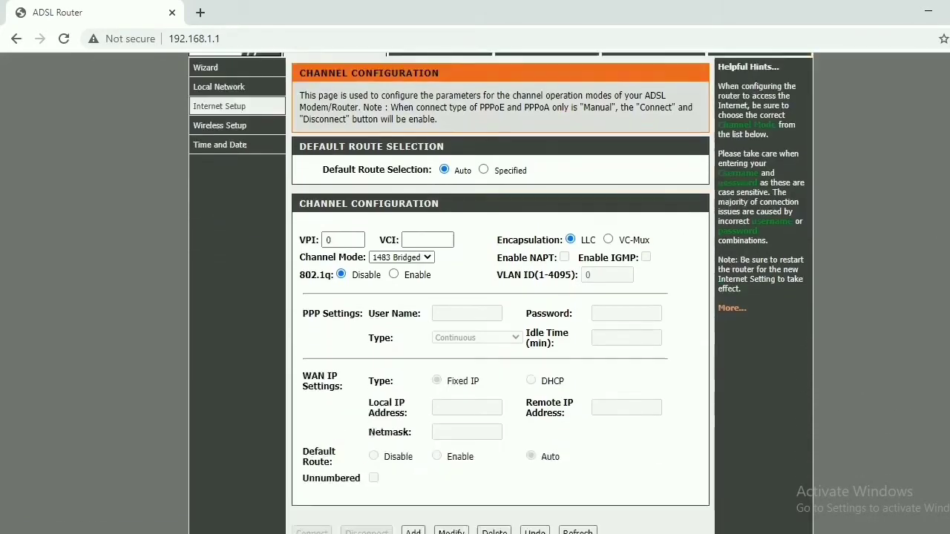
{"action": "scroll", "coordinate": [500, 293], "scroll_direction": "down", "scroll_amount": 1}
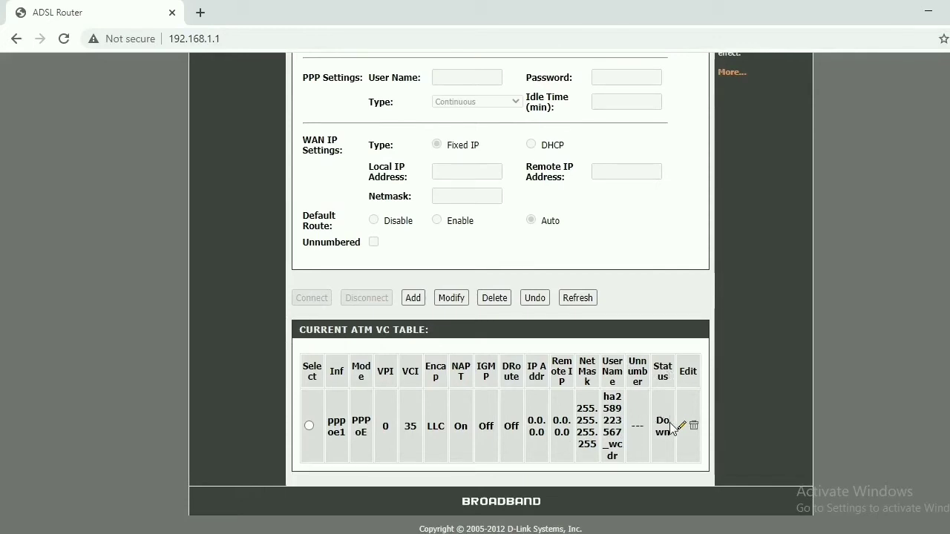
{"action": "scroll", "coordinate": [673, 427], "scroll_direction": "up", "scroll_amount": 4}
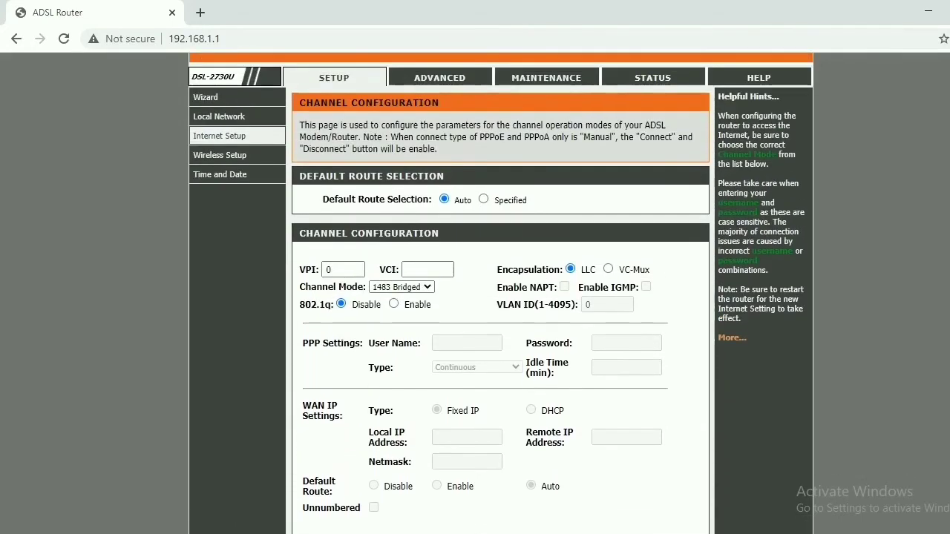
{"action": "scroll", "coordinate": [501, 297], "scroll_direction": "up", "scroll_amount": 1}
{"action": "scroll", "coordinate": [501, 297], "scroll_direction": "down", "scroll_amount": 4}
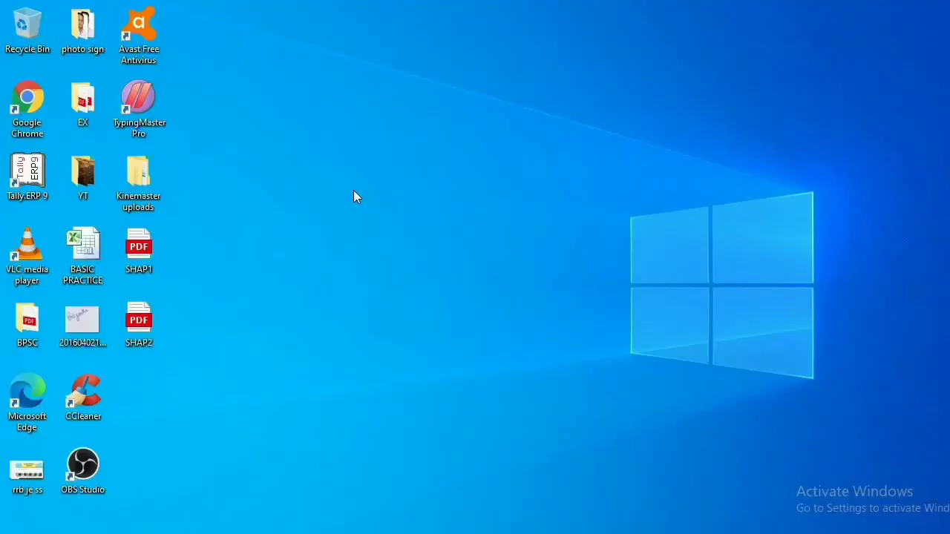
Step: Reopen Chrome, load 192.168.1.1 and sign back in with the admin username and password
{"action": "double_click", "coordinate": [20, 110]}
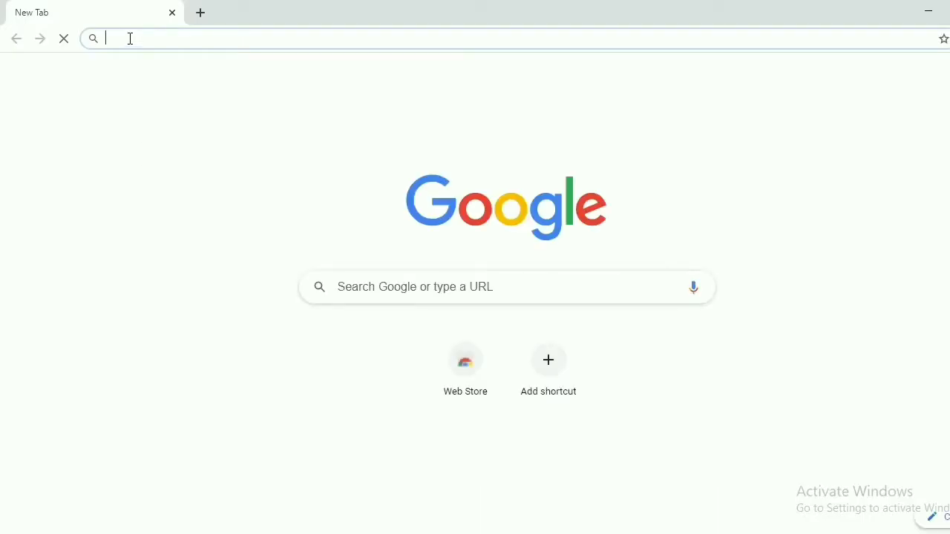
{"action": "type", "text": "192"}
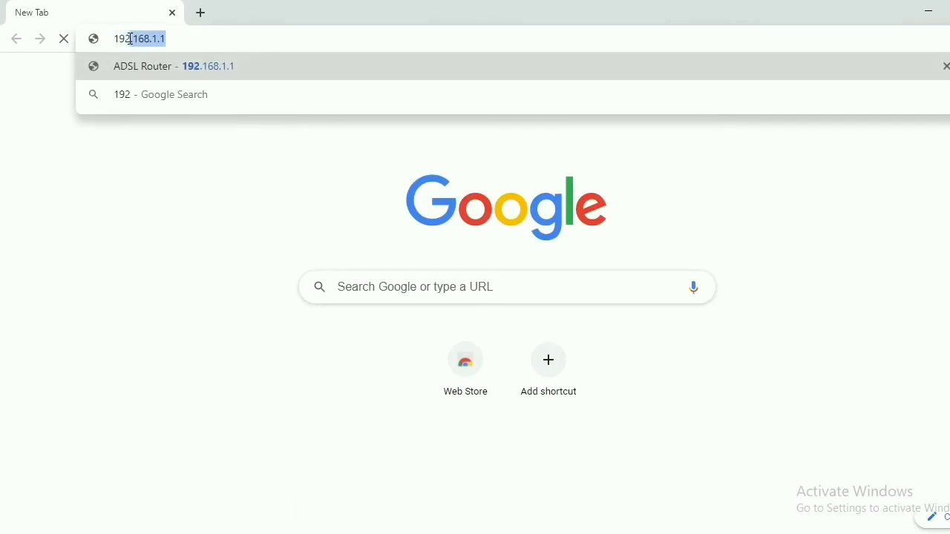
{"action": "type", "text": ".168.1.1"}
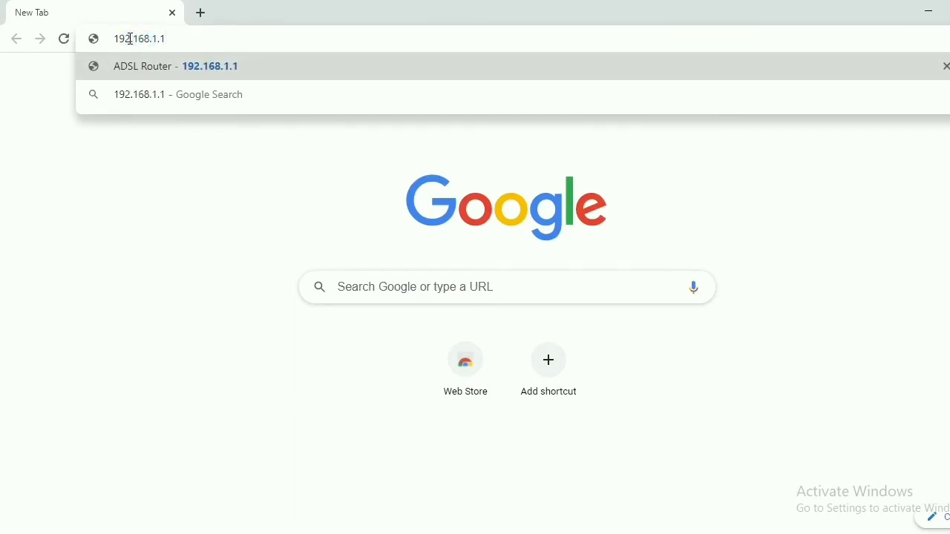
{"action": "key", "text": "Return"}
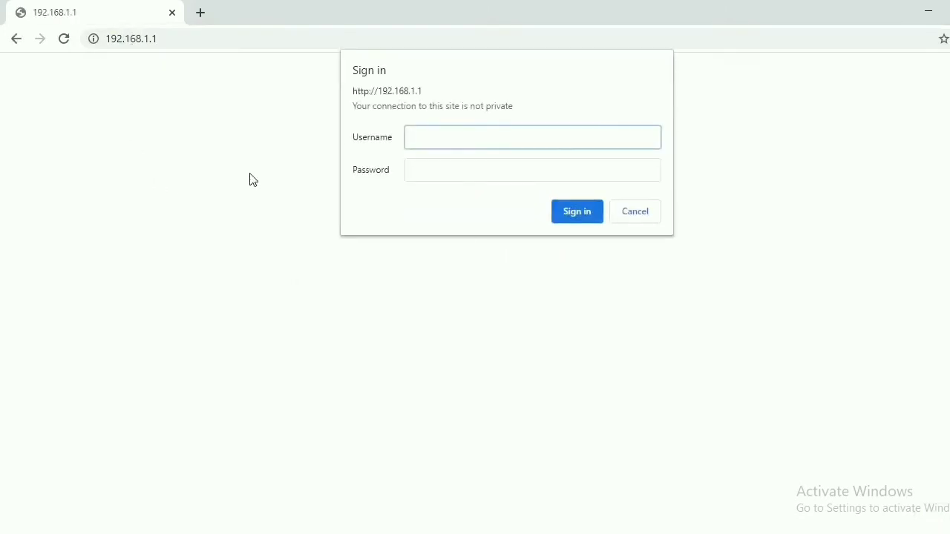
{"action": "key", "text": "Tab"}
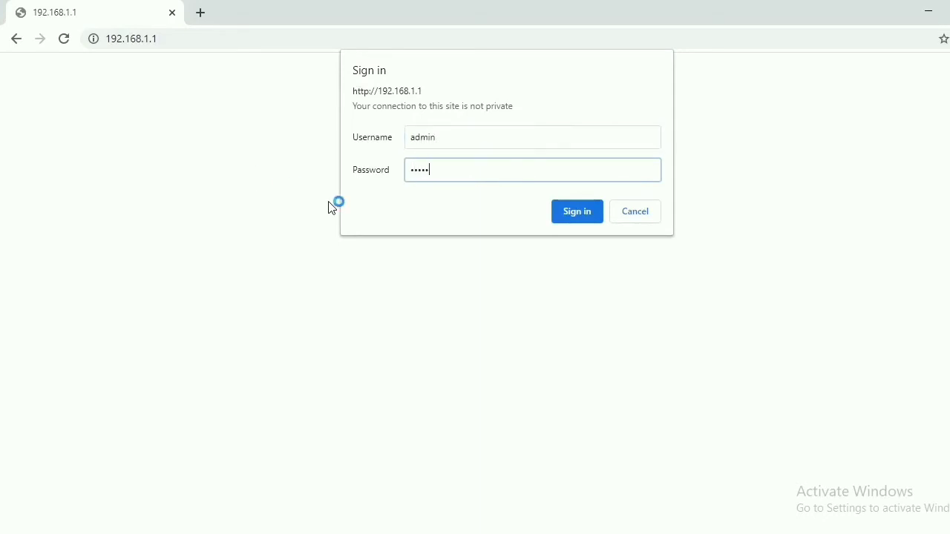
{"action": "left_click", "coordinate": [573, 213]}
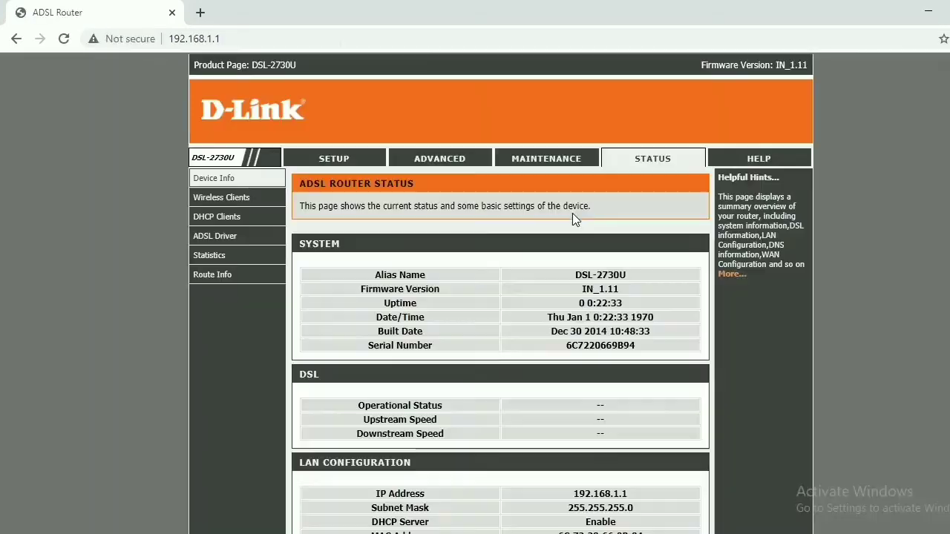
Step: Open ADVANCED > Advanced Wireless > WPS to view the current WPA2-Mixed PSK key info
{"action": "scroll", "coordinate": [572, 213], "scroll_direction": "down", "scroll_amount": 5}
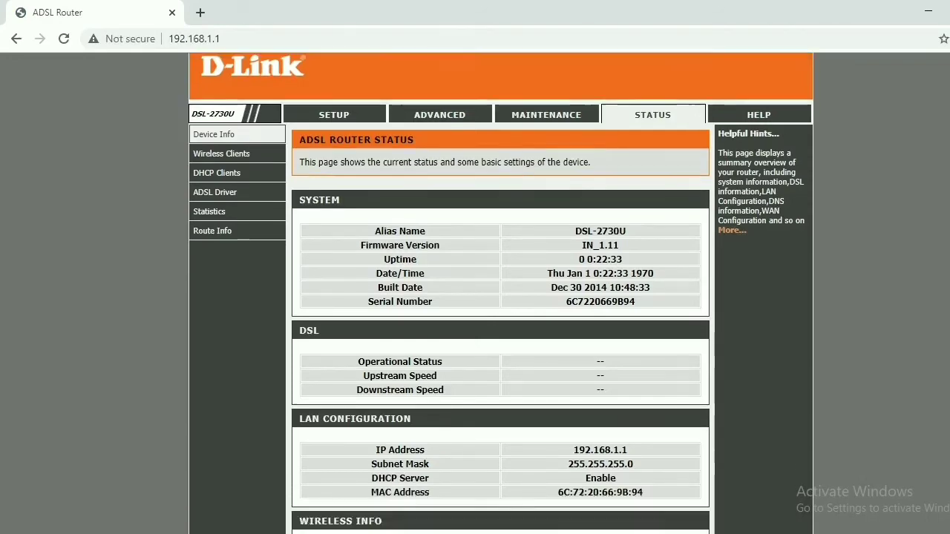
{"action": "scroll", "coordinate": [579, 256], "scroll_direction": "down", "scroll_amount": 1}
{"action": "scroll", "coordinate": [578, 256], "scroll_direction": "up", "scroll_amount": 6}
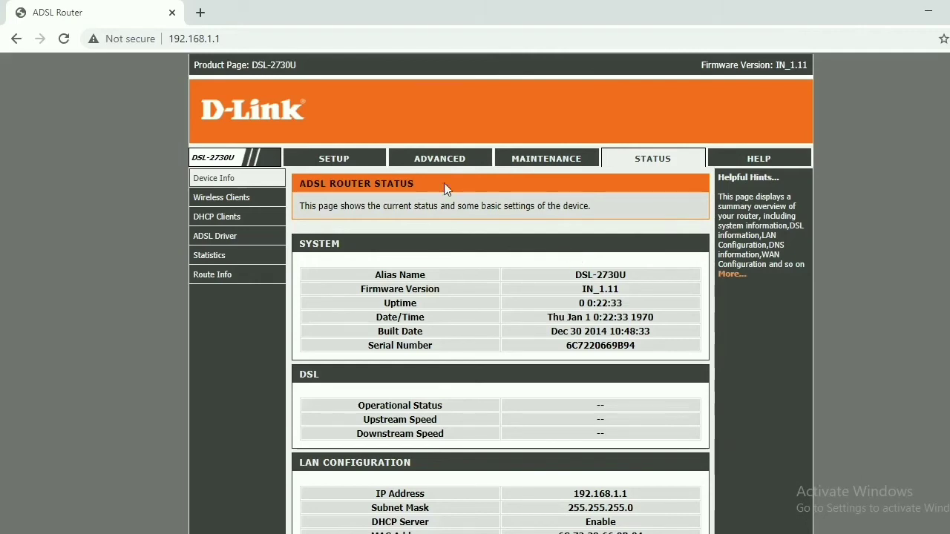
{"action": "left_click", "coordinate": [434, 160]}
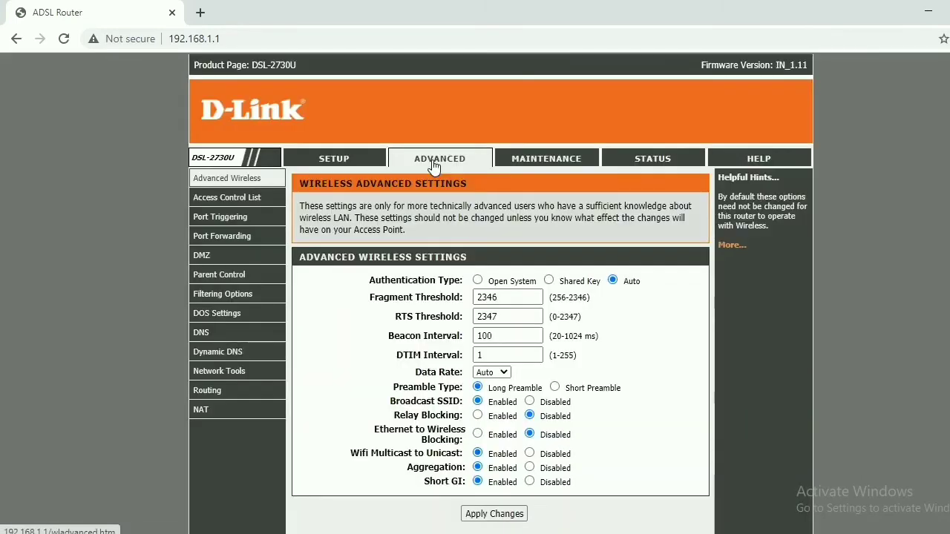
{"action": "mouse_move", "coordinate": [264, 180]}
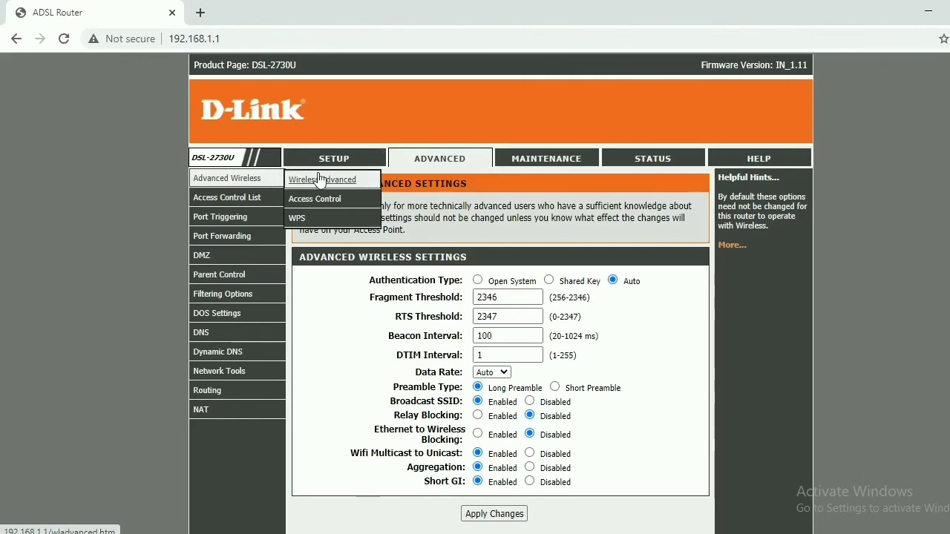
{"action": "left_click", "coordinate": [320, 218]}
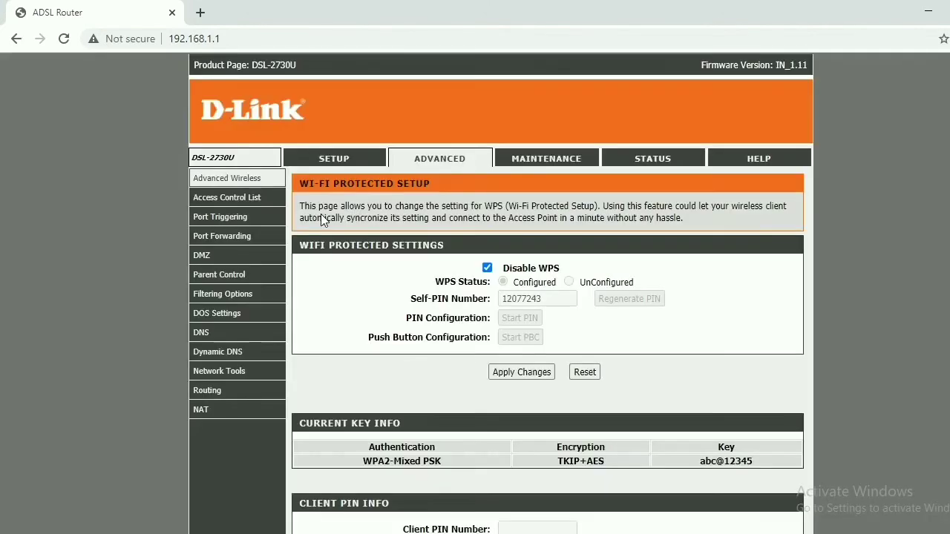
{"action": "scroll", "coordinate": [694, 202], "scroll_direction": "down", "scroll_amount": 2}
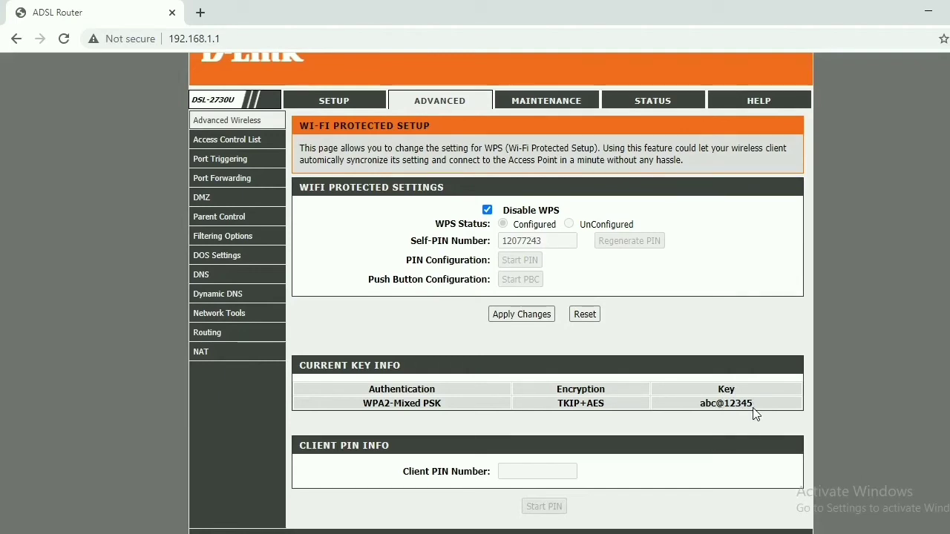
{"action": "scroll", "coordinate": [501, 296], "scroll_direction": "up", "scroll_amount": 1}
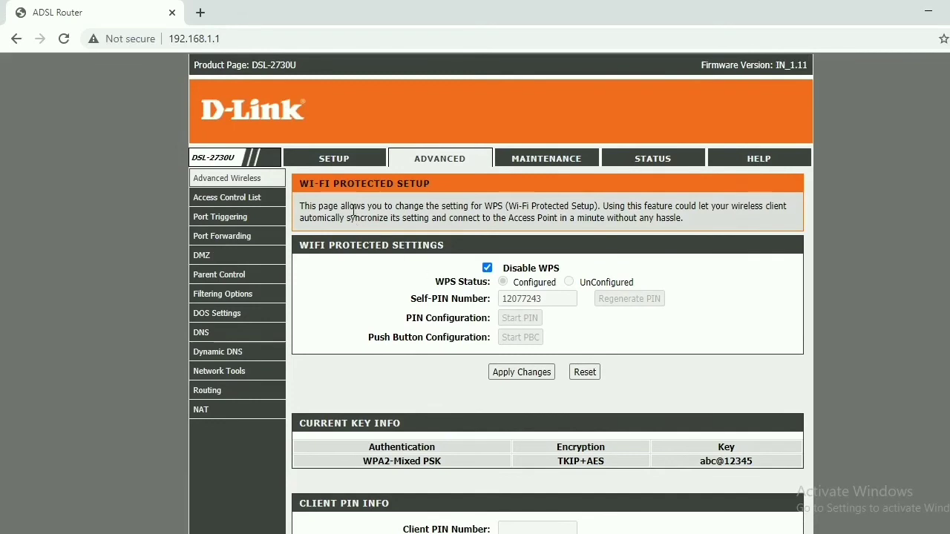
Step: In SETUP > Wireless Security, replace the old pre-shared key with a new passphrase and apply changes
{"action": "left_click", "coordinate": [338, 165]}
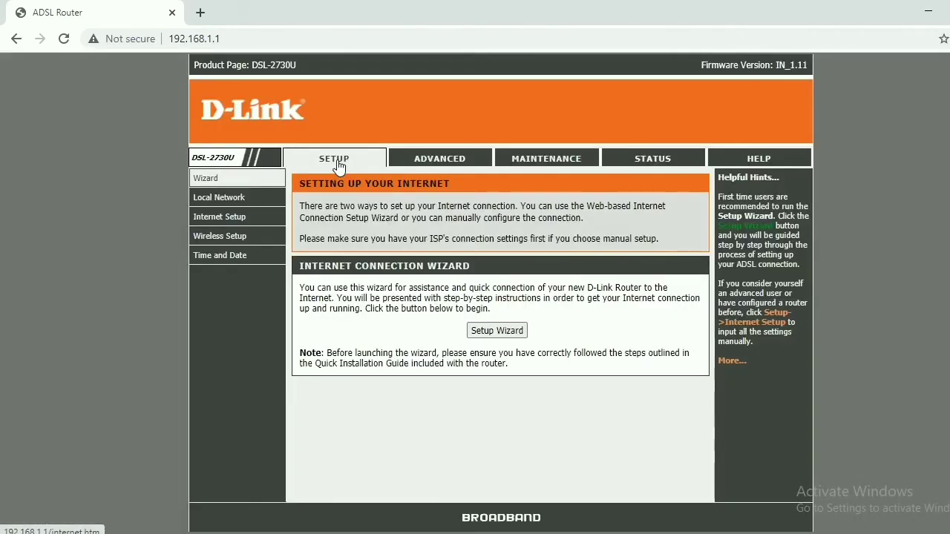
{"action": "mouse_move", "coordinate": [249, 241]}
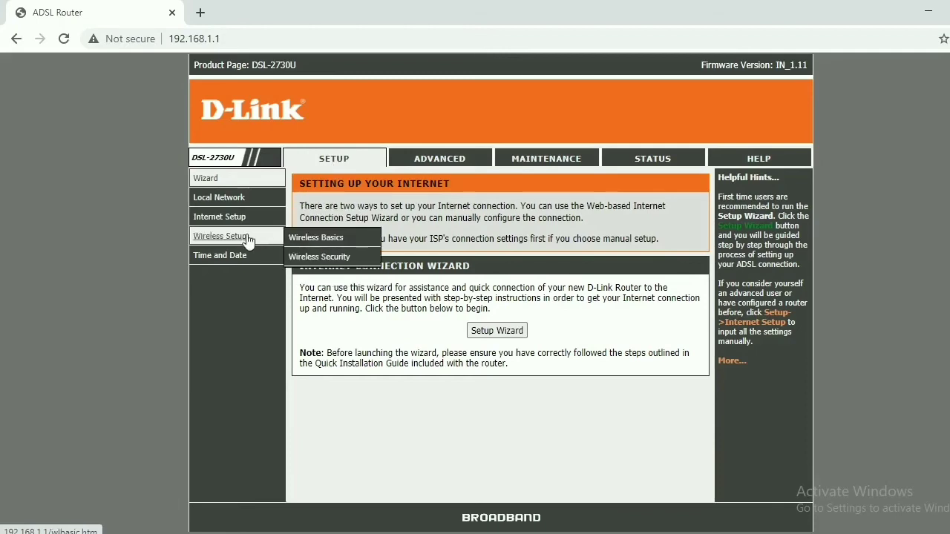
{"action": "left_click", "coordinate": [315, 259]}
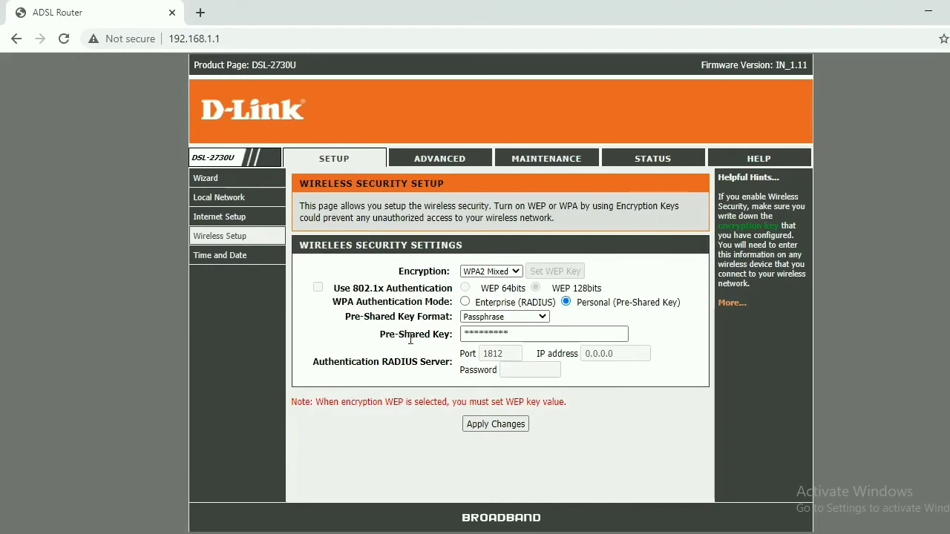
{"action": "left_click", "coordinate": [515, 335]}
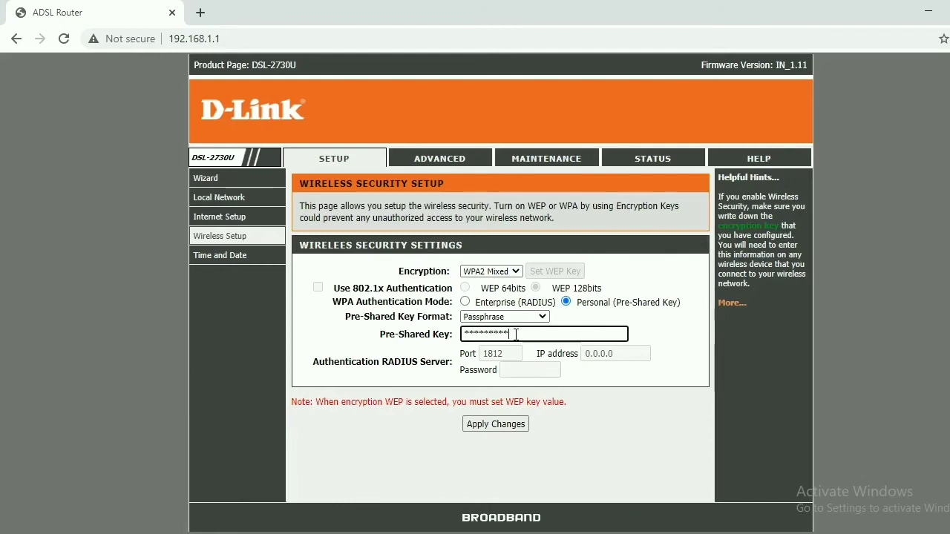
{"action": "key", "text": "BackSpace"}
{"action": "key", "text": "BackSpace"}
{"action": "key", "text": "BackSpace"}
{"action": "key", "text": "BackSpace"}
{"action": "key", "text": "BackSpace"}
{"action": "key", "text": "BackSpace"}
{"action": "key", "text": "BackSpace"}
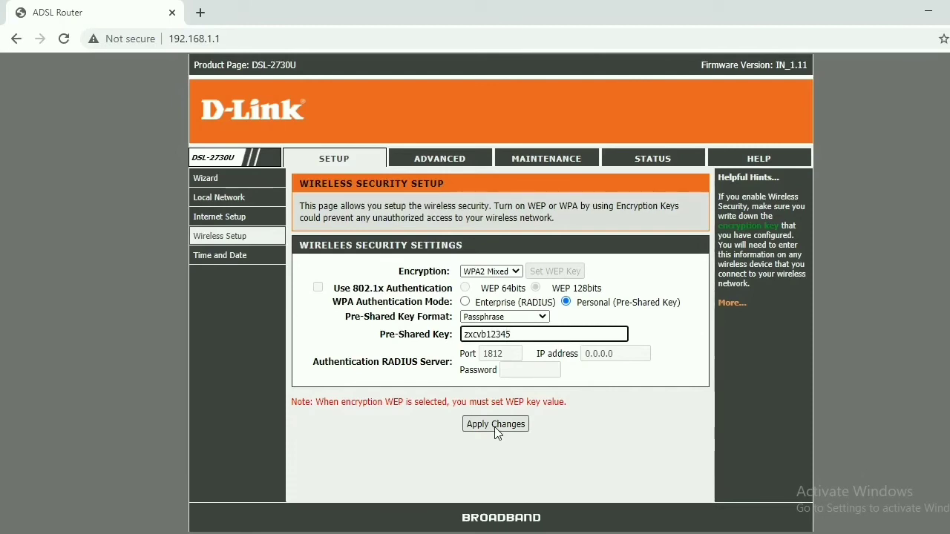
{"action": "left_click", "coordinate": [541, 400]}
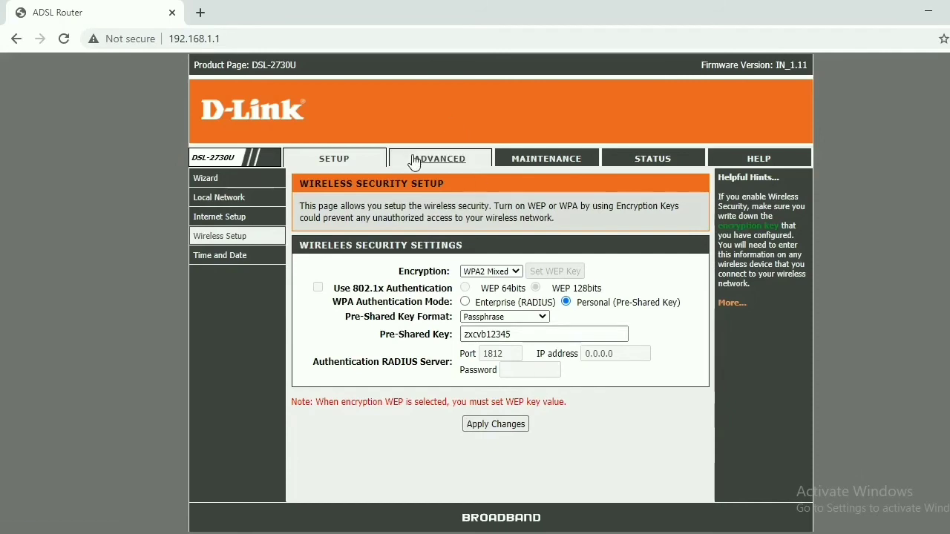
Step: Go to ADVANCED > Advanced Wireless > WPS and check the WPA2-Mixed PSK TKIP+AES key info
{"action": "left_click", "coordinate": [415, 160]}
{"action": "mouse_move", "coordinate": [267, 182]}
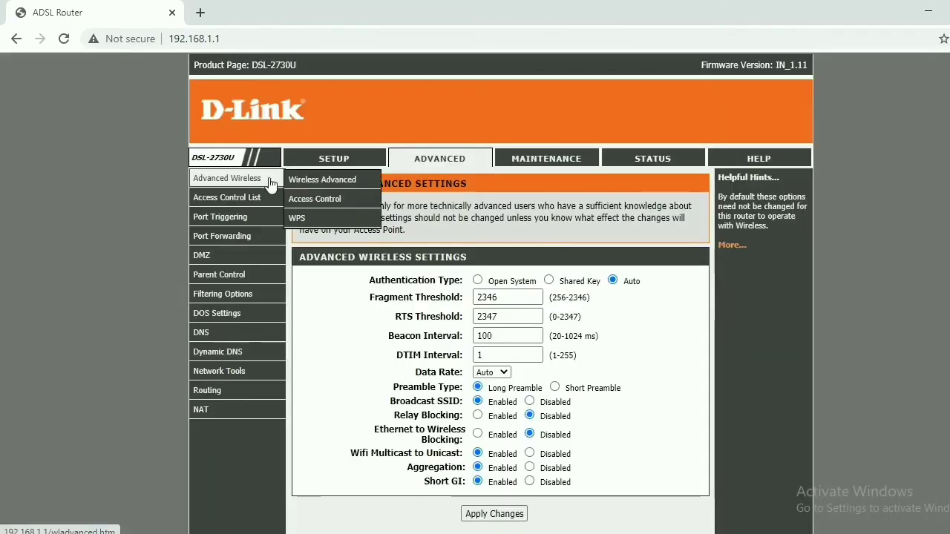
{"action": "left_click", "coordinate": [301, 215]}
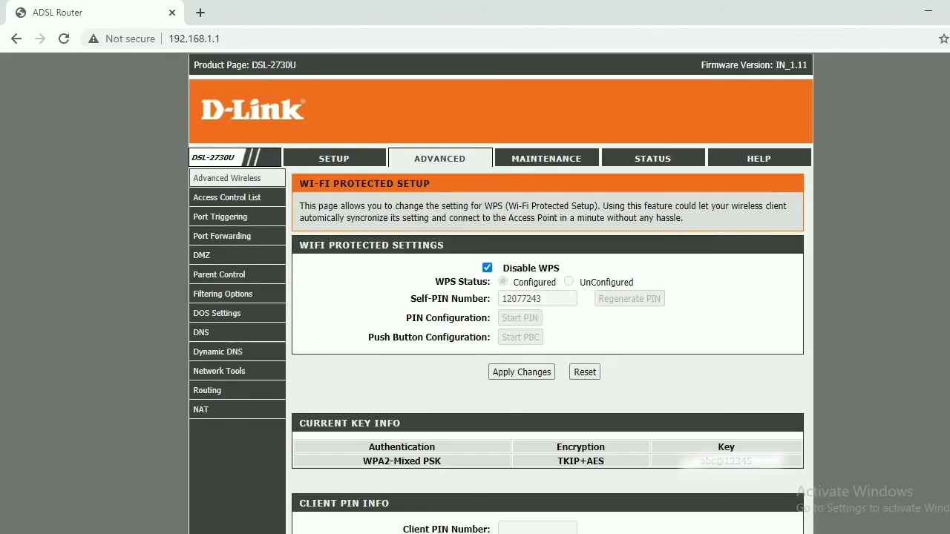
{"action": "scroll", "coordinate": [501, 297], "scroll_direction": "down", "scroll_amount": 2}
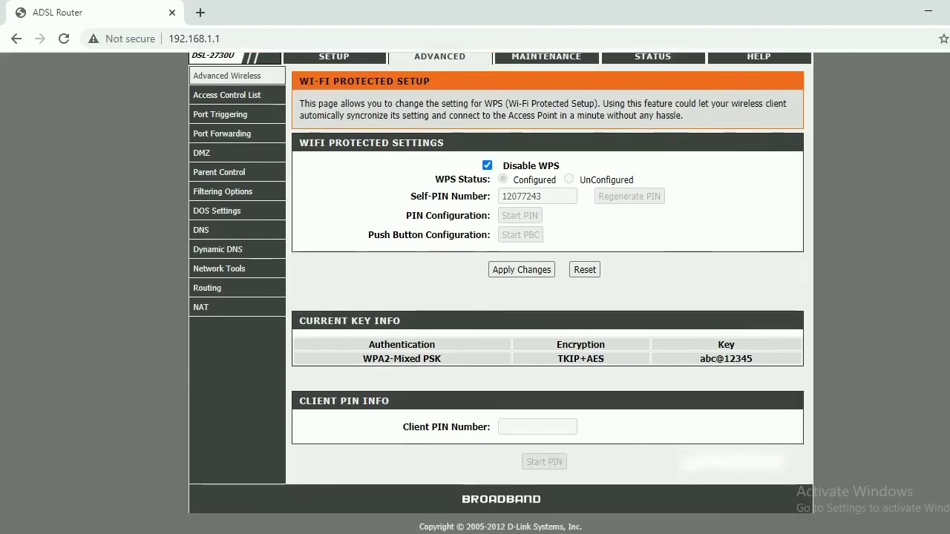
{"action": "scroll", "coordinate": [501, 296], "scroll_direction": "up", "scroll_amount": 2}
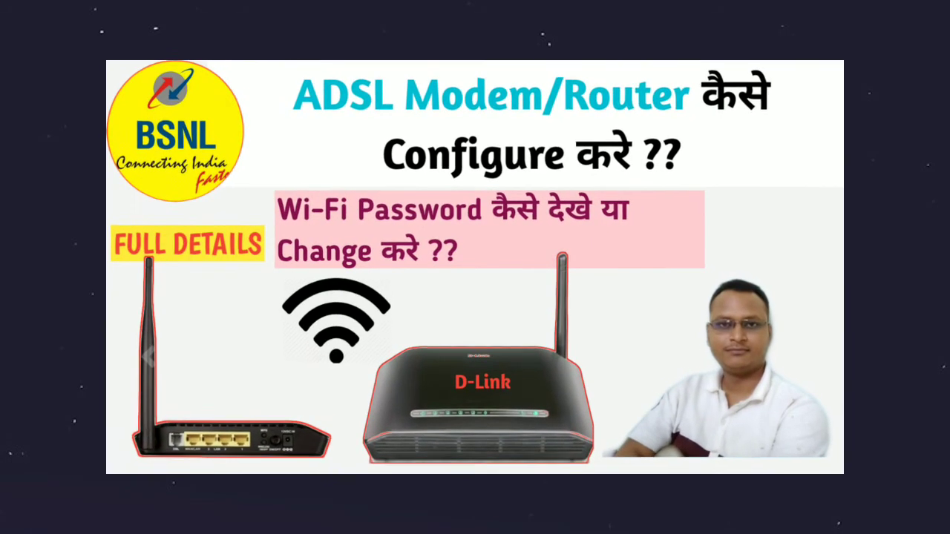